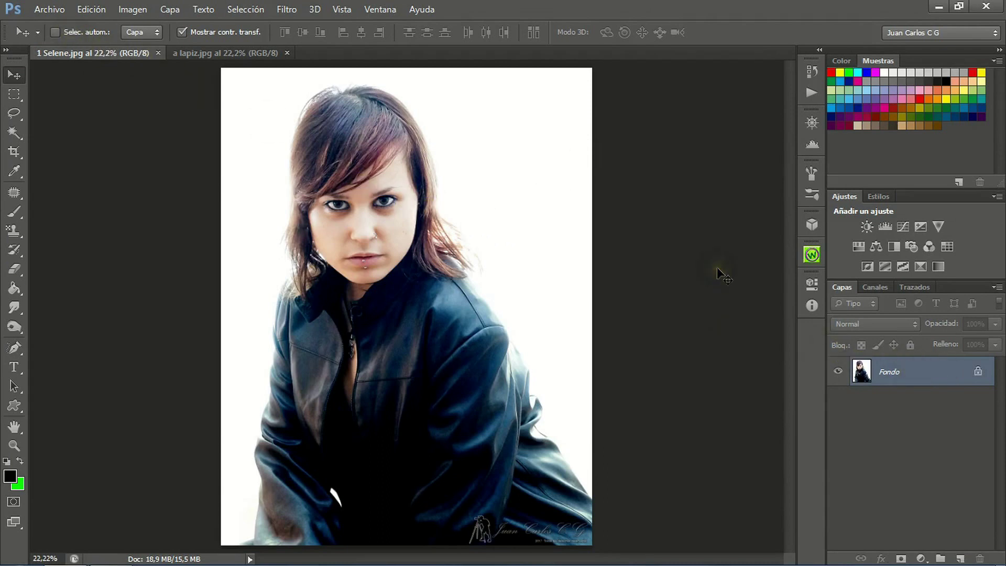
Duplicate the Fondo background layer with Ctrl+J to create Capa 1.
key("ctrl+j")
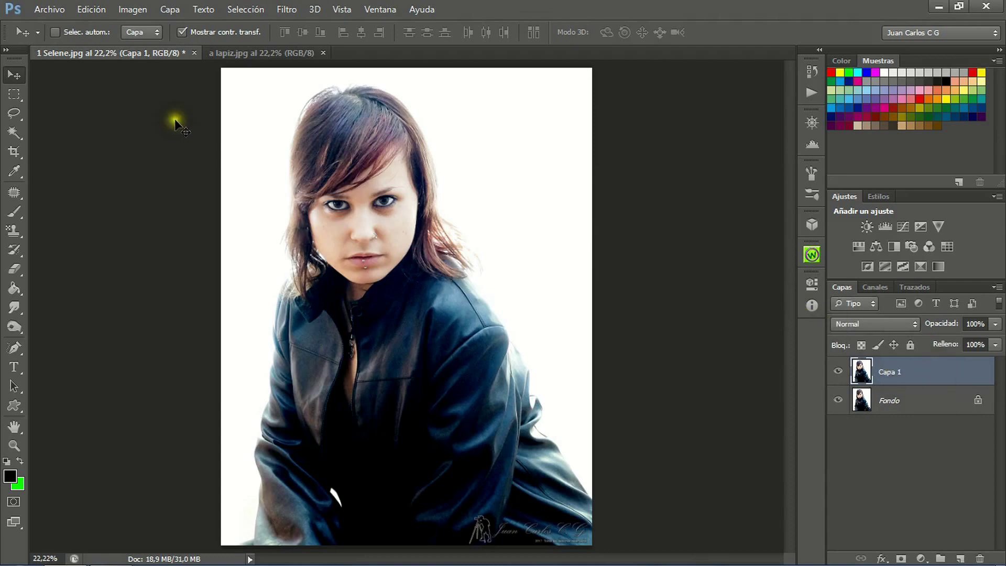
Desaturate Capa 1 using Imagen > Ajustes > Desaturar.
left_click(133, 9)
mouse_move(142, 49)
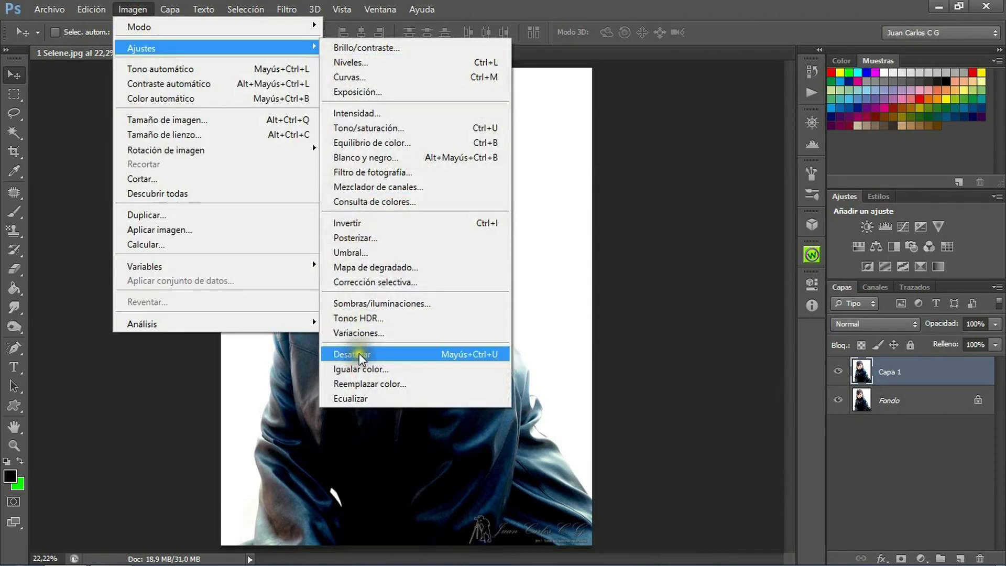
left_click(359, 354)
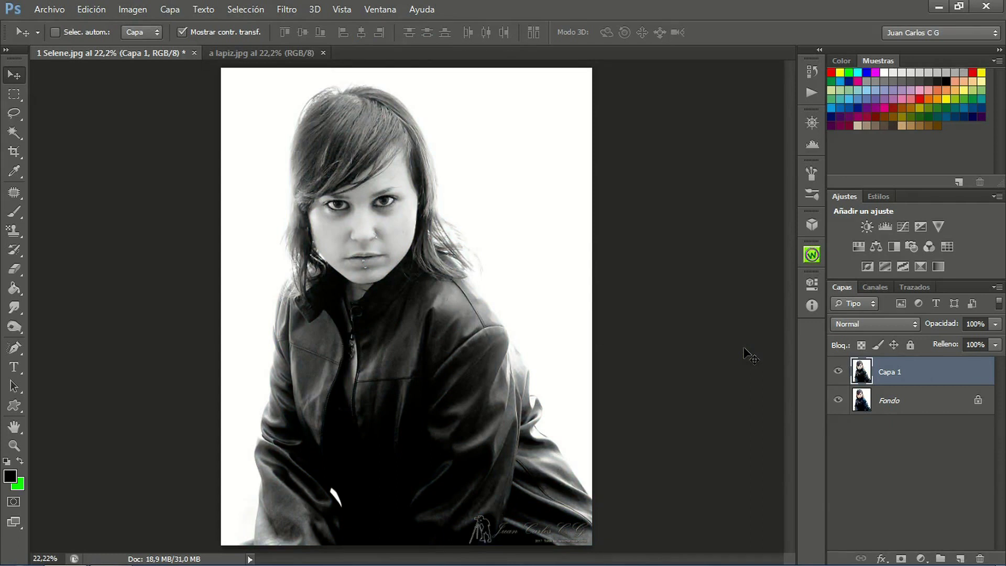
Duplicate Capa 1 as Capa 1 copia and invert the copy with Invertir.
key("ctrl+j")
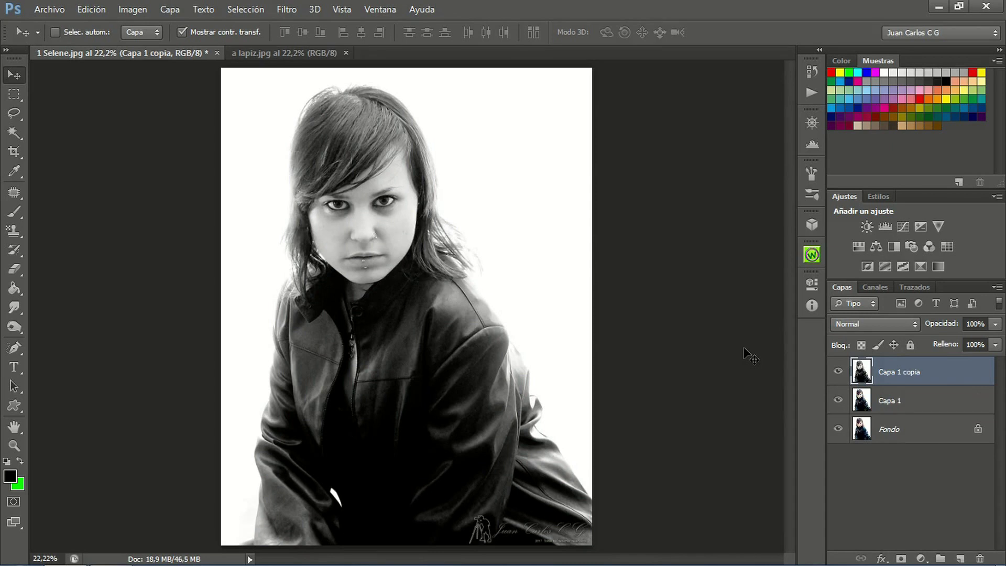
left_click(143, 8)
mouse_move(141, 48)
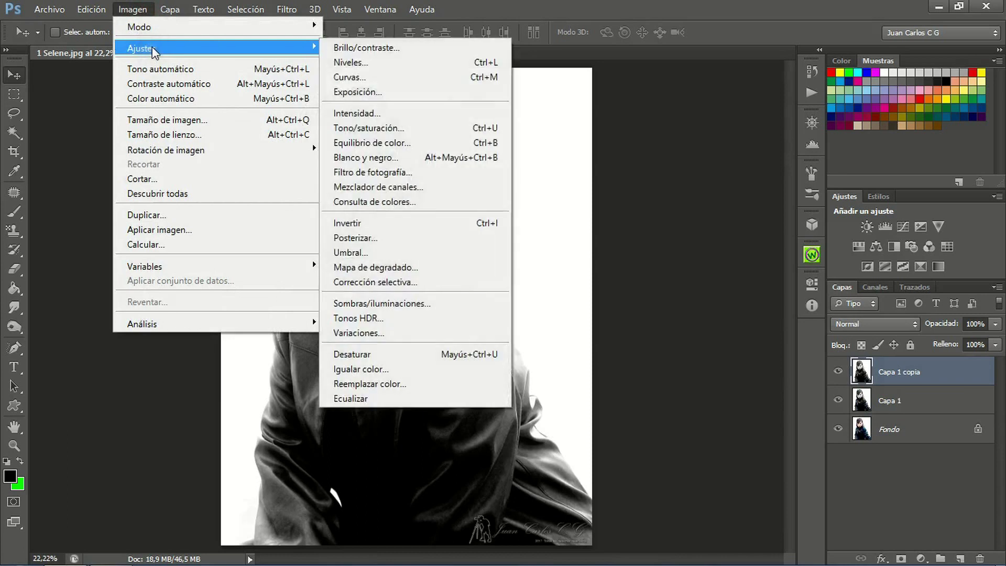
left_click(363, 221)
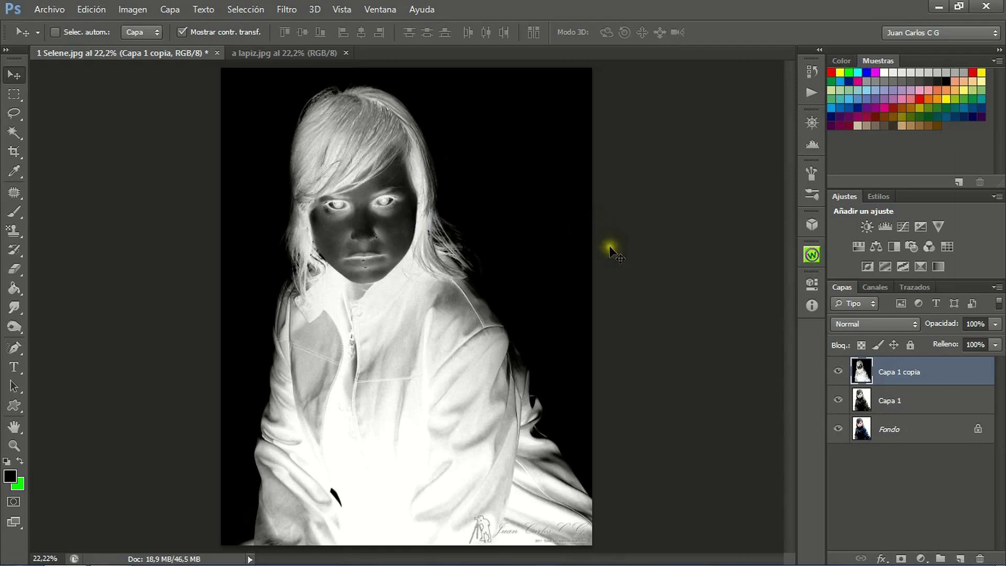
Set Capa 1 copia's blend mode to Sobreexpos. lineal (Añadir).
left_click(897, 326)
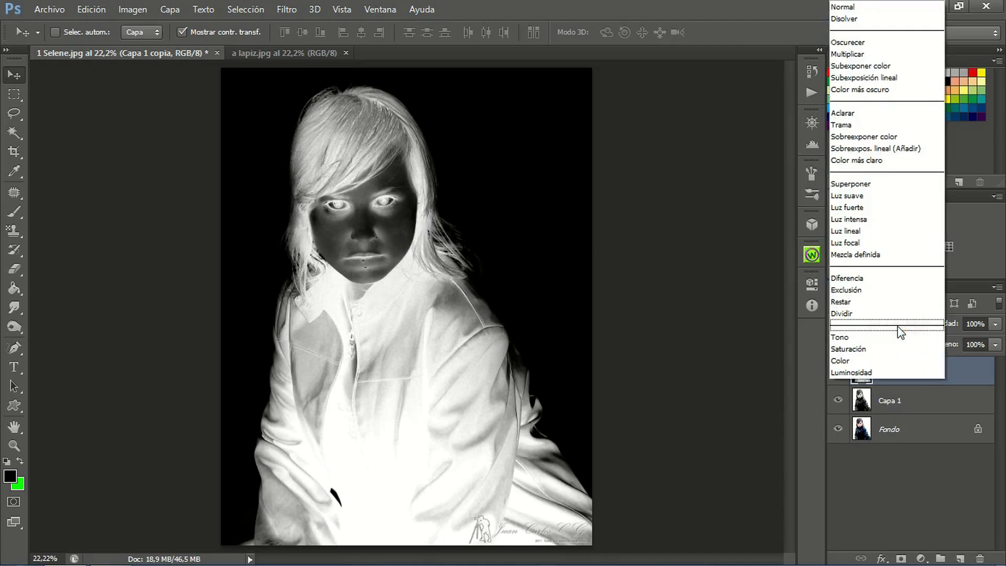
left_click(889, 150)
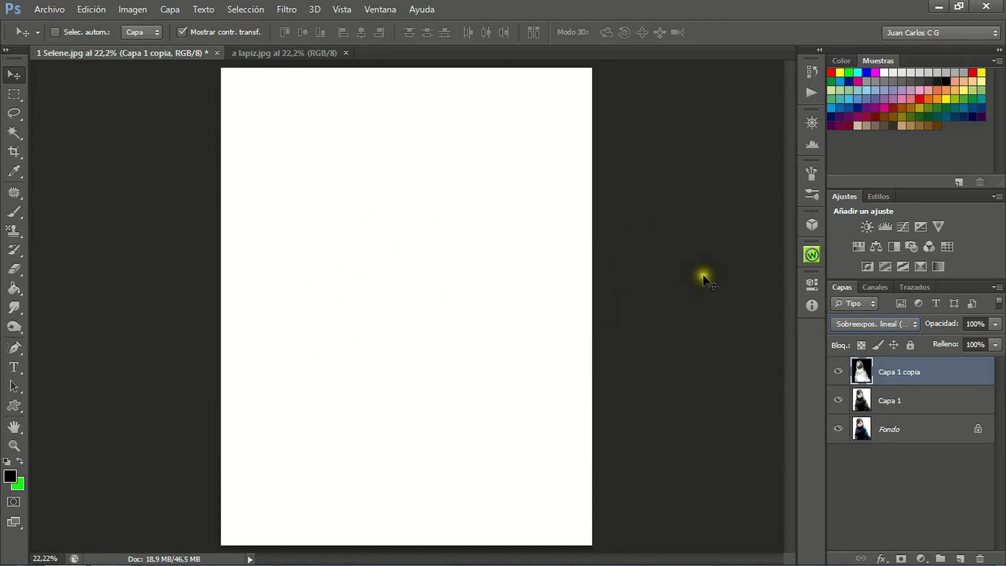
Apply a Desenfoque gaussiano with a 41,5-pixel radius to Capa 1 copia.
left_click(286, 10)
mouse_move(307, 194)
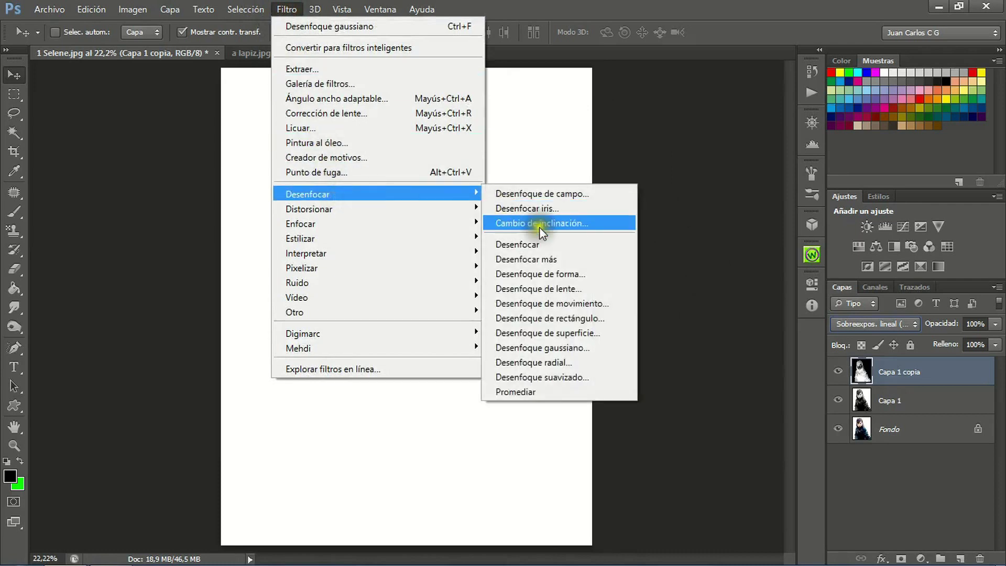
left_click(570, 347)
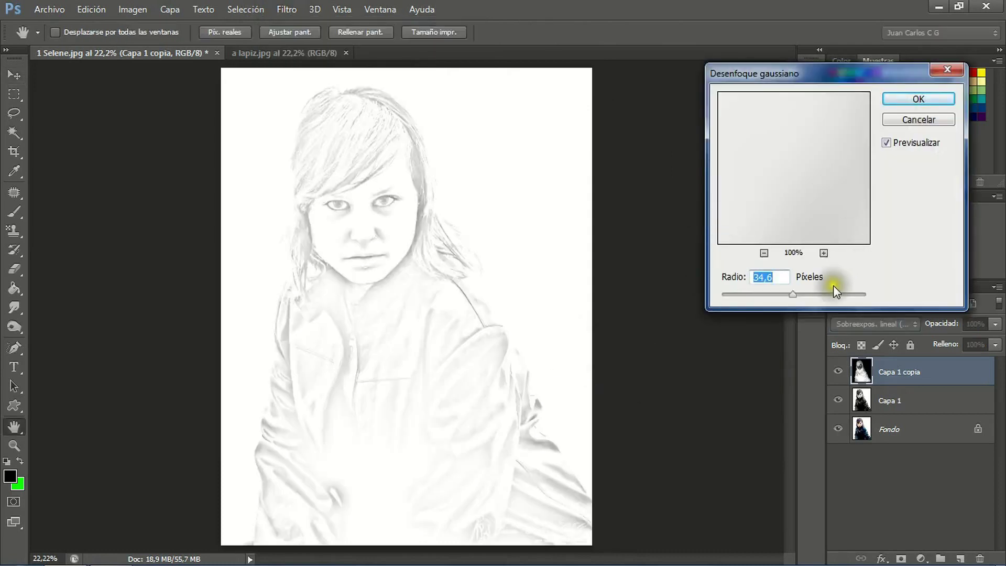
mouse_move(792, 294)
left_mouse_down()
mouse_move(759, 298)
mouse_move(825, 294)
mouse_move(796, 297)
left_mouse_up()
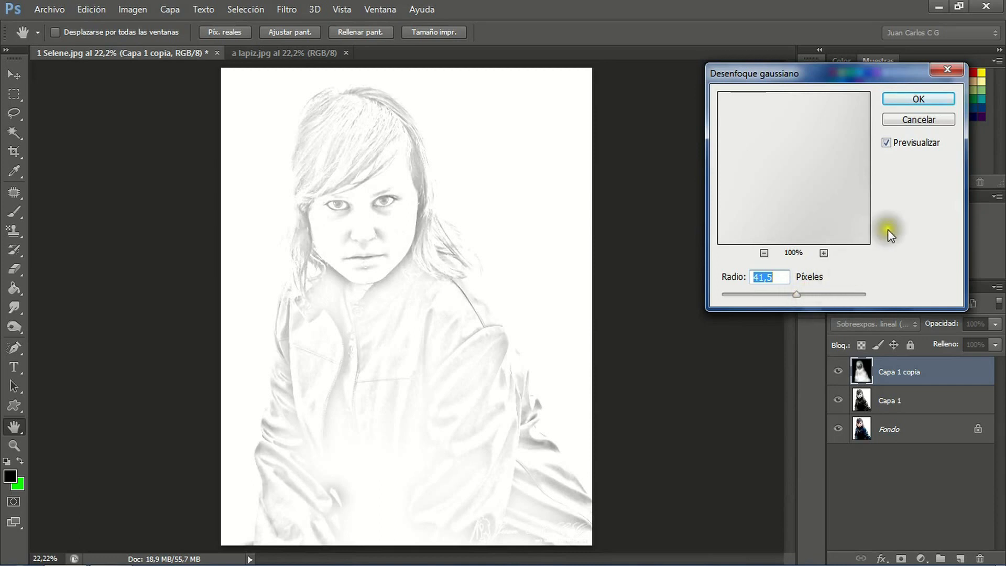
key("Return")
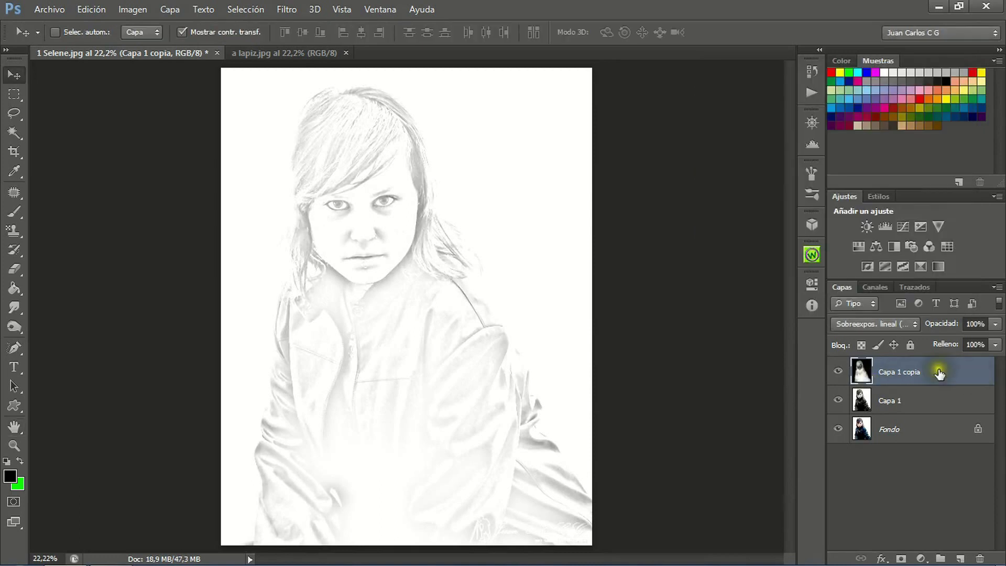
Merge Capa 1 copia into Capa 1 with Combinar hacia abajo.
right_click(958, 373)
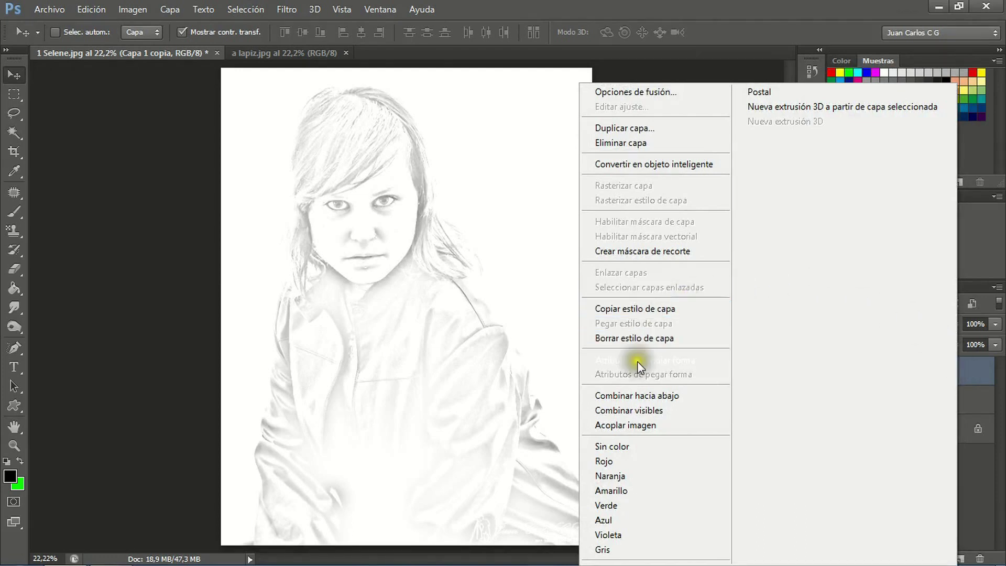
left_click(653, 395)
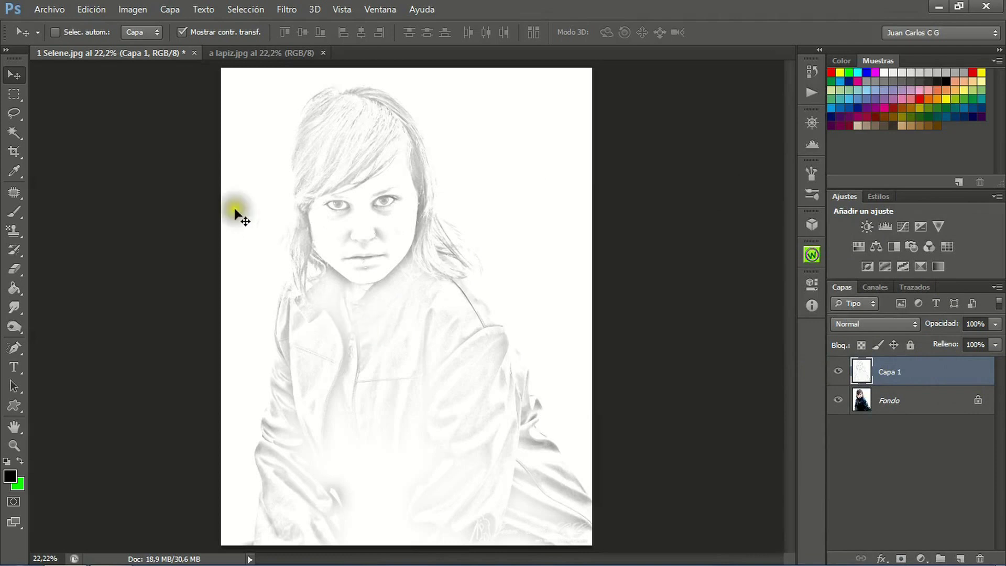
Burn the hair strands around the face and both jacket shoulder edges.
left_click(13, 325)
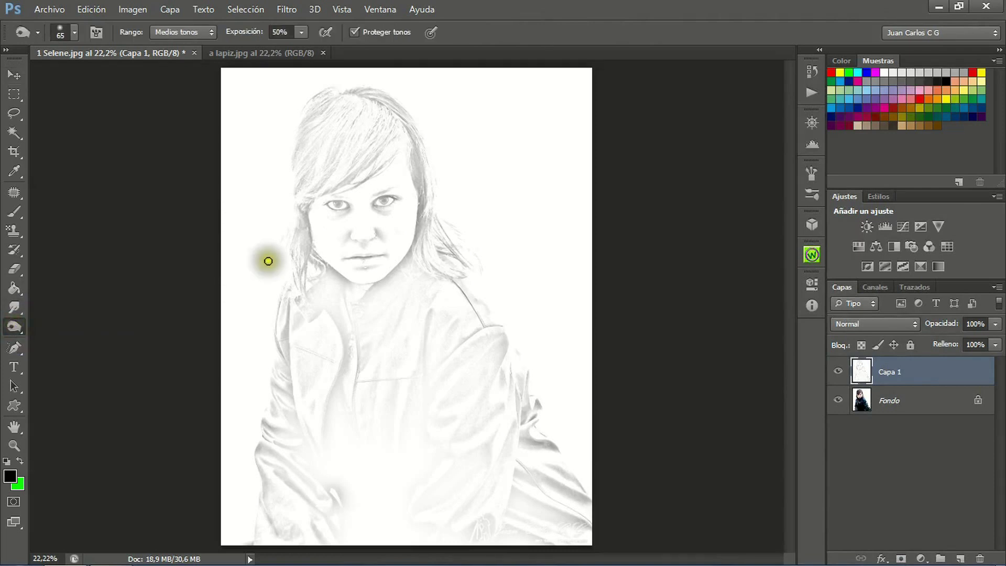
mouse_move(305, 213)
left_mouse_down()
mouse_move(304, 283)
mouse_move(303, 204)
mouse_move(292, 203)
mouse_move(332, 169)
mouse_move(359, 162)
mouse_move(357, 181)
mouse_move(368, 166)
left_mouse_up()
mouse_move(320, 206)
left_mouse_down()
mouse_move(403, 195)
mouse_move(371, 209)
mouse_move(348, 236)
mouse_move(360, 241)
mouse_move(366, 224)
mouse_move(386, 231)
mouse_move(365, 259)
mouse_move(341, 253)
mouse_move(381, 258)
mouse_move(337, 265)
left_mouse_up()
mouse_move(355, 139)
left_mouse_down()
mouse_move(335, 178)
mouse_move(386, 135)
left_mouse_up()
mouse_move(292, 325)
left_mouse_down()
mouse_move(283, 310)
mouse_move(285, 426)
left_mouse_up()
mouse_move(453, 282)
left_mouse_down()
mouse_move(465, 315)
mouse_move(489, 328)
mouse_move(499, 363)
mouse_move(489, 347)
left_mouse_up()
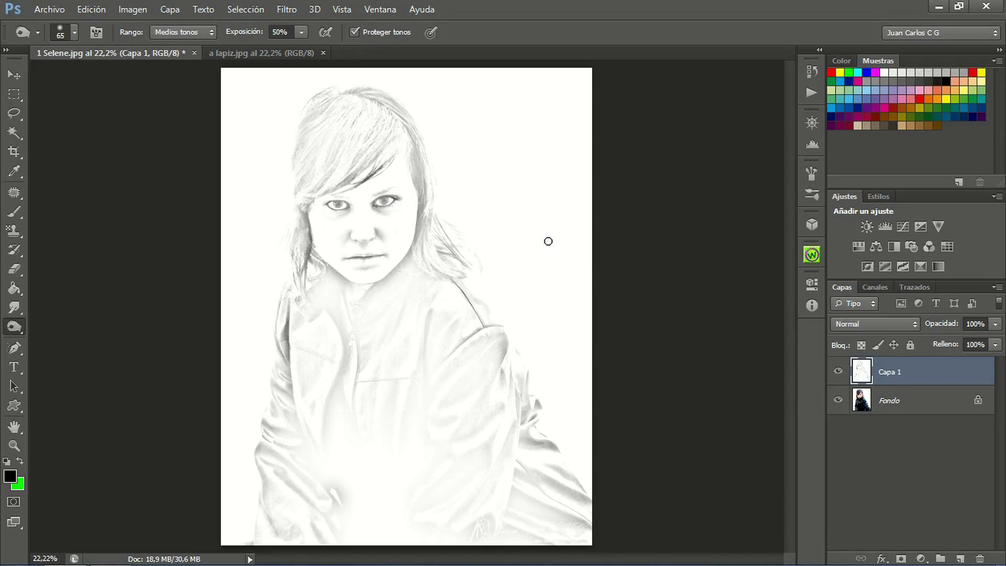
Test raising the black input level in Levels, then cancel it.
key("ctrl+l")
mouse_move(646, 231)
left_mouse_down()
mouse_move(828, 228)
mouse_move(709, 236)
left_mouse_up()
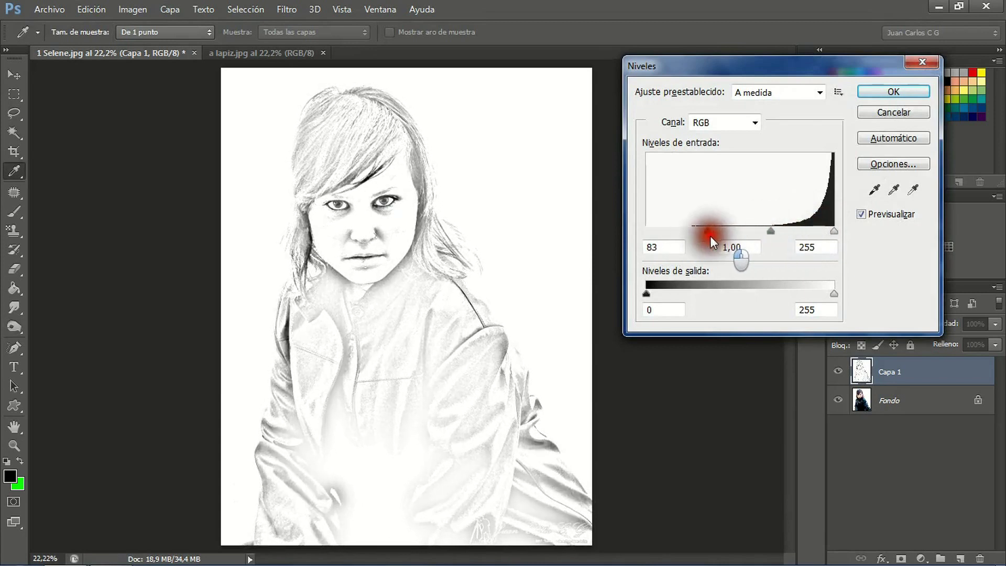
left_click(893, 112)
Dodge the hair beside the face and neck plus the lower-left jacket folds.
key("o")
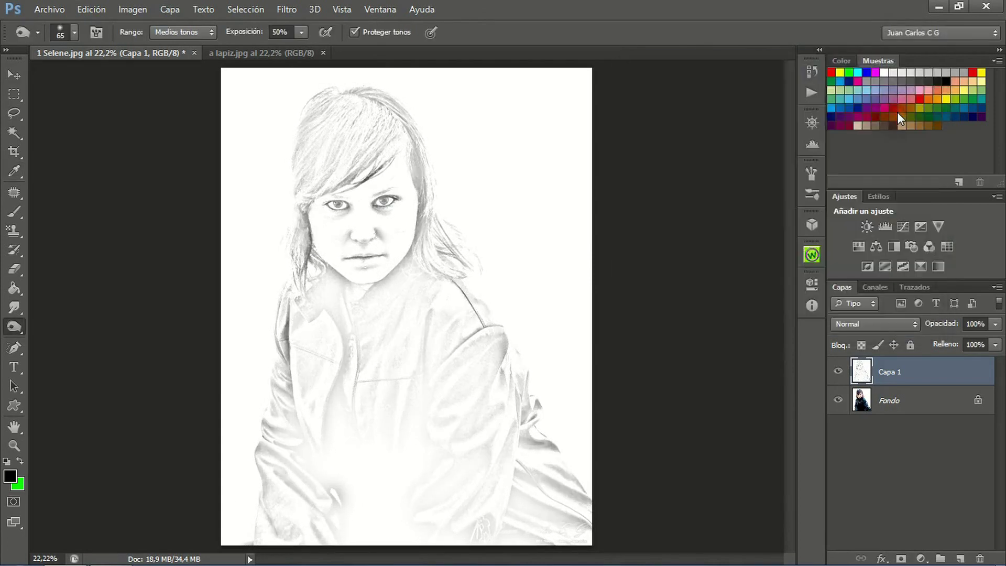
mouse_move(420, 180)
left_mouse_down()
mouse_move(418, 169)
mouse_move(426, 258)
mouse_move(449, 274)
mouse_move(449, 251)
mouse_move(472, 267)
mouse_move(466, 236)
mouse_move(471, 253)
mouse_move(444, 281)
mouse_move(456, 269)
mouse_move(482, 325)
left_mouse_up()
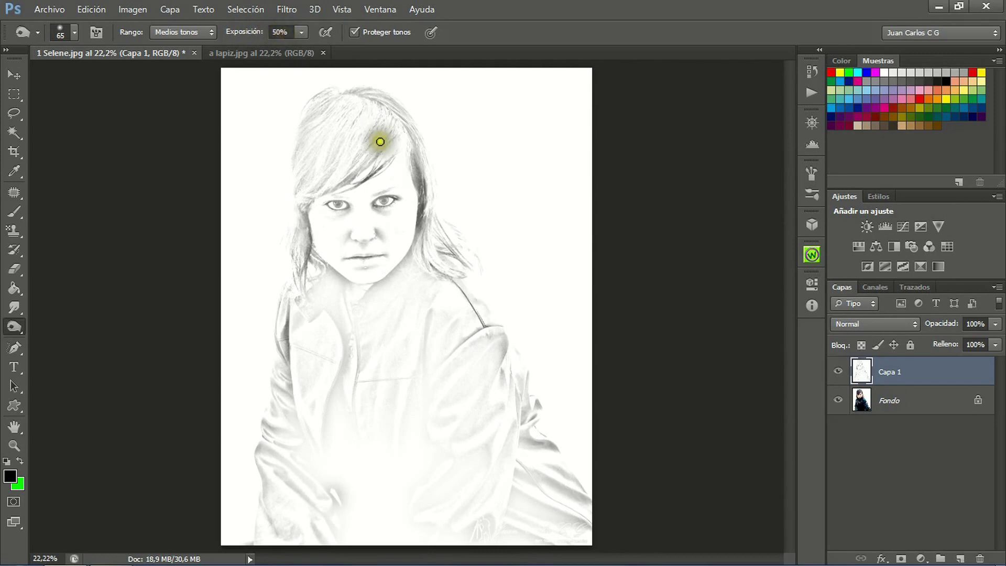
left_click_drag(416, 259, 442, 286)
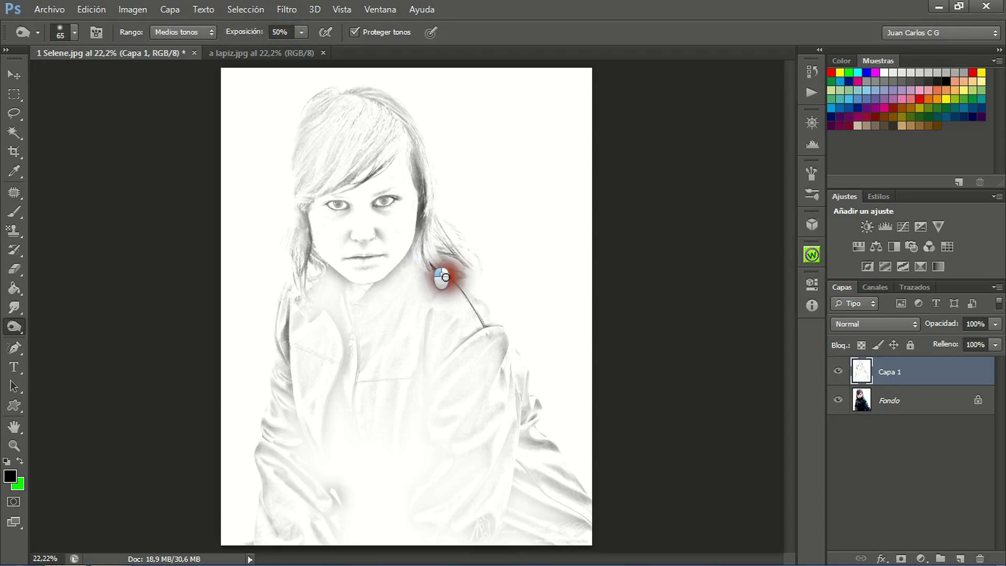
left_click_drag(347, 335, 326, 414)
left_click_drag(346, 356, 342, 364)
Dodge the left collar area and the right shoulder of the jacket.
mouse_move(325, 315)
left_mouse_down()
mouse_move(298, 321)
mouse_move(327, 292)
mouse_move(312, 307)
mouse_move(312, 299)
left_mouse_up()
left_click(315, 301)
left_click(321, 293)
left_click(317, 303)
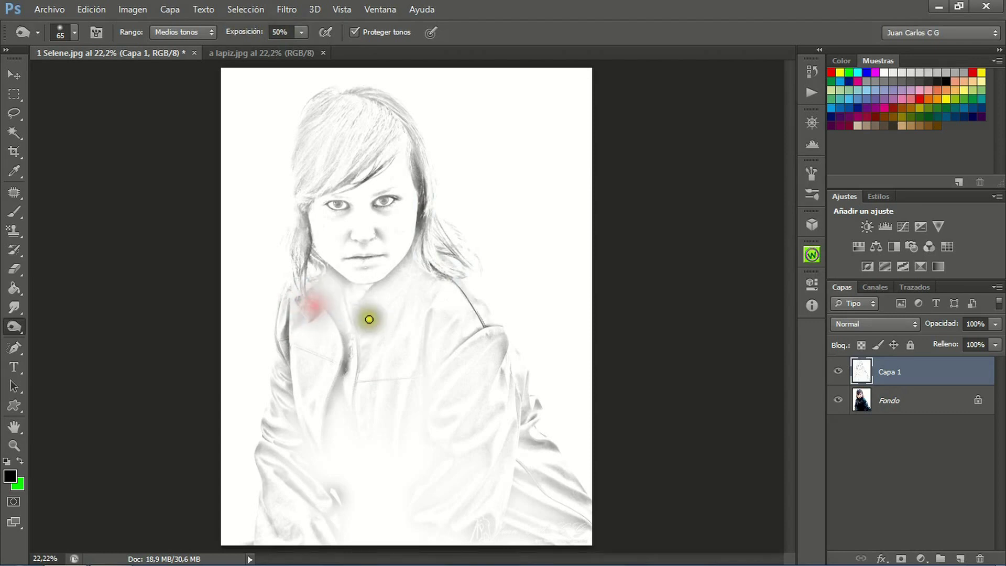
left_click(490, 351)
left_click_drag(471, 329, 449, 382)
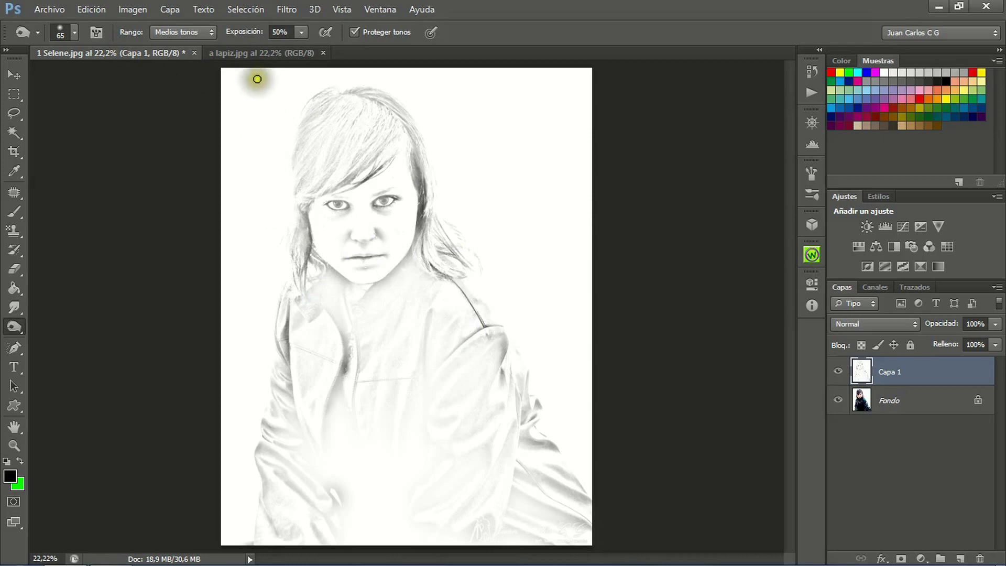
Switch to the a lapiz.jpg document and dodge its jacket and lower-right area.
left_click(268, 55)
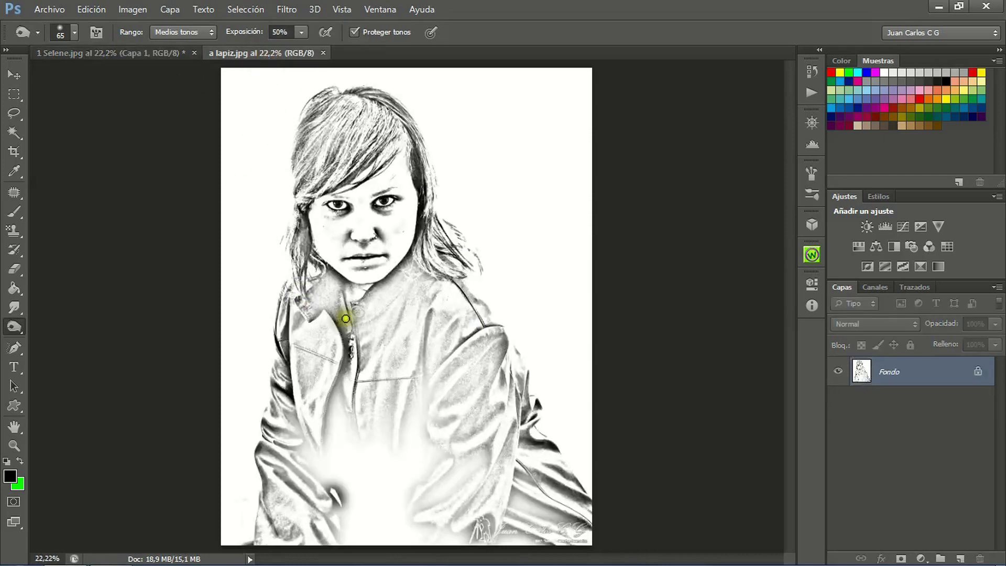
left_click_drag(456, 342, 437, 298)
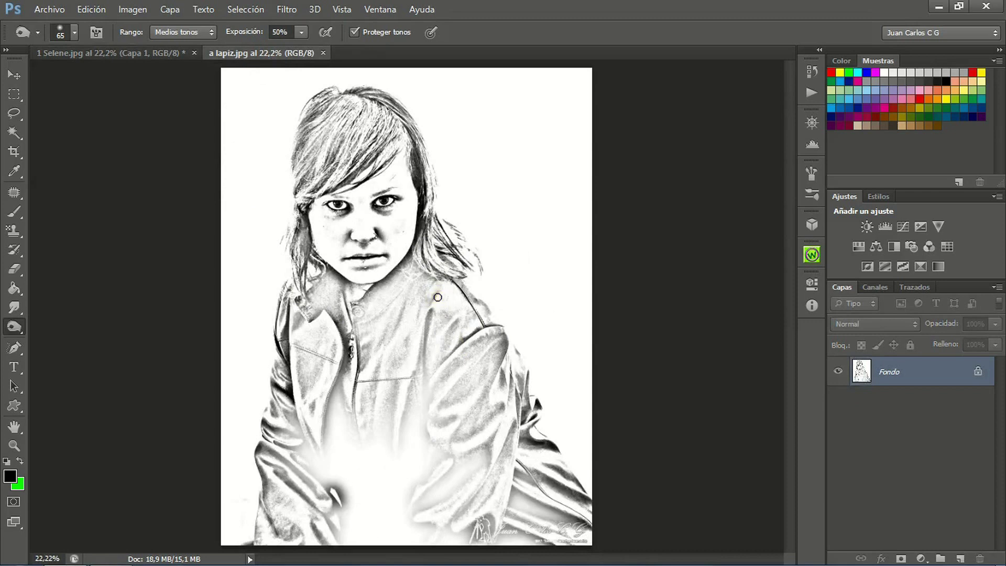
left_click_drag(465, 378, 469, 384)
left_click_drag(517, 509, 555, 520)
left_click(543, 244)
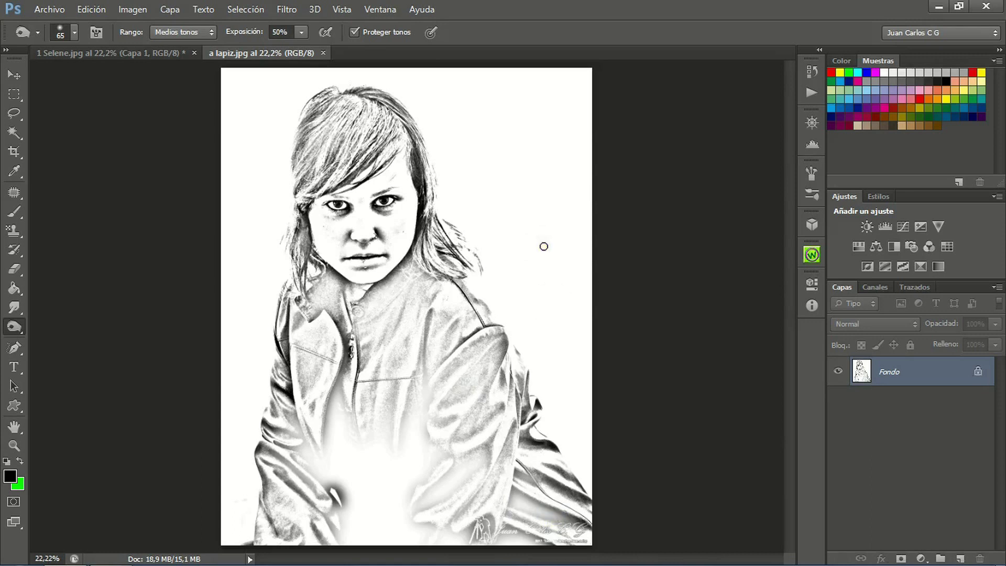